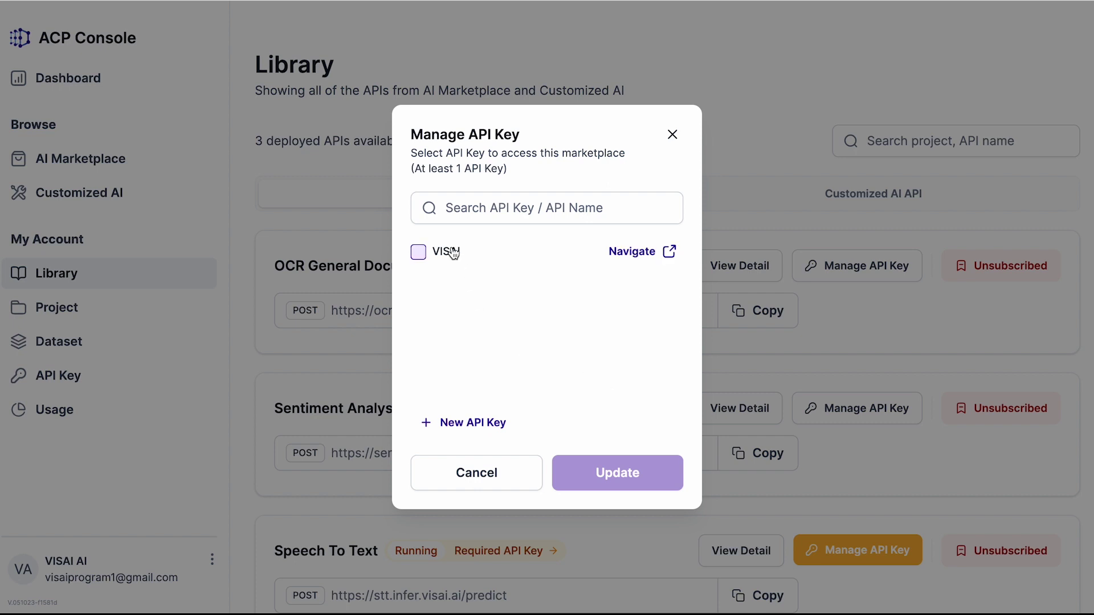
# Step: Create a new API key named STT and use it for the Speech To Text API
pyautogui.click(464, 426)
pyautogui.click(460, 304)
pyautogui.write('STT')
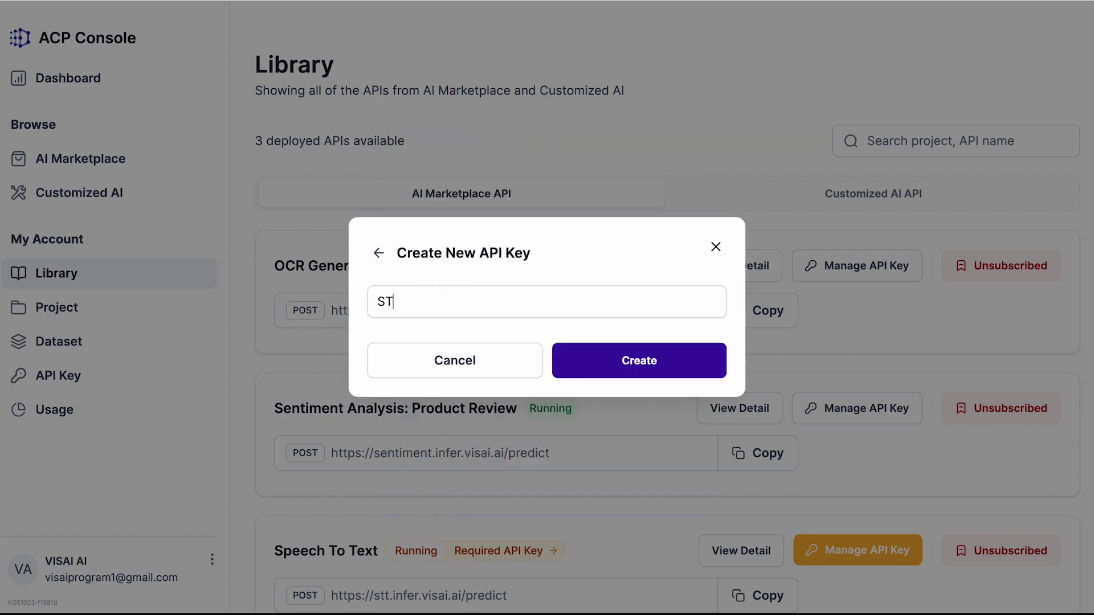
pyautogui.click(678, 363)
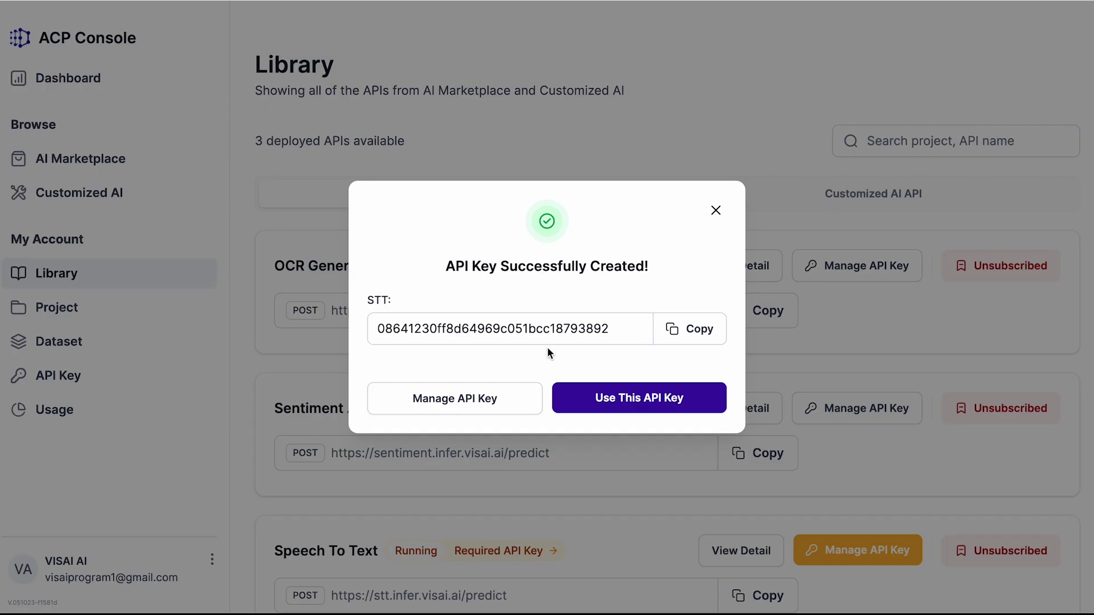
pyautogui.click(617, 399)
# Step: Open the Speech To Text API's details and look over its model description and demo area
pyautogui.scroll(-1, 599, 428)
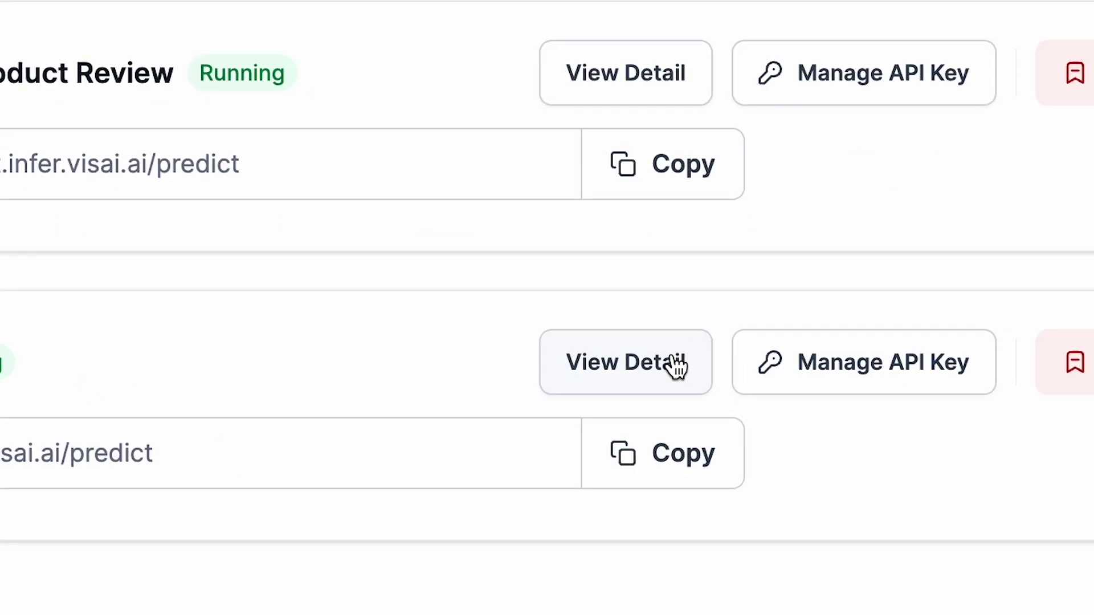
pyautogui.click(636, 372)
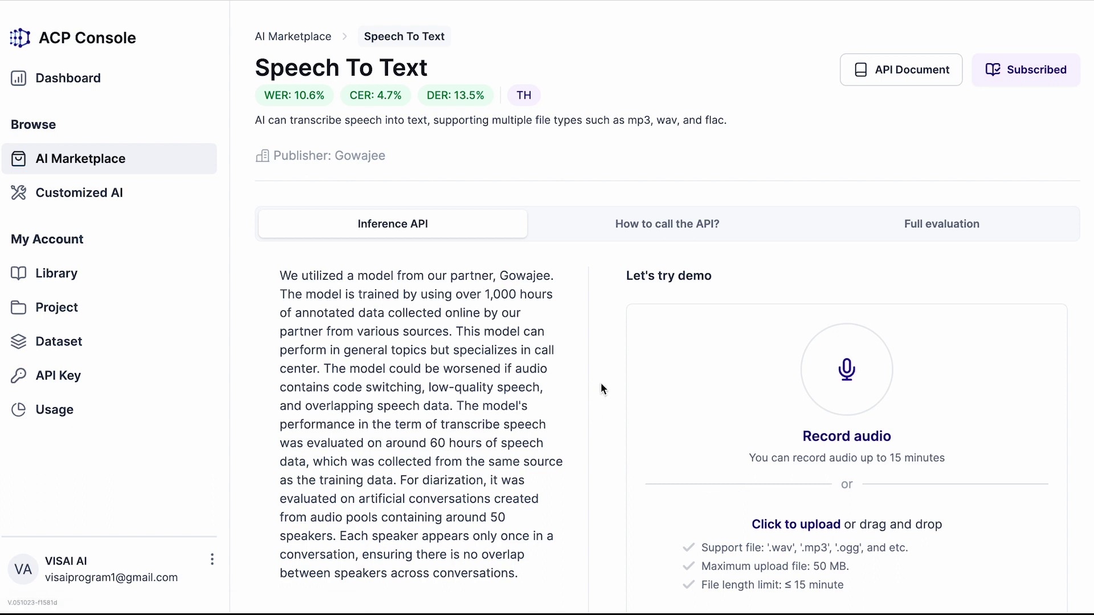
pyautogui.scroll(-2, 600, 382)
pyautogui.scroll(2, 601, 382)
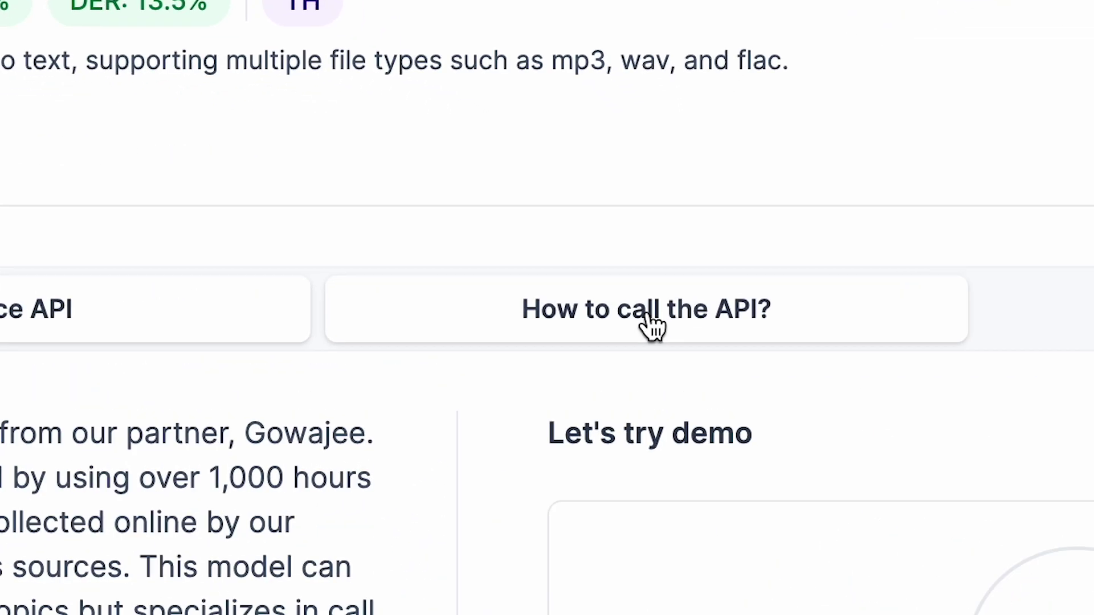
# Step: View the Speech To Text calling instructions in cURL, Python and Javascript, returning to the plain API version
pyautogui.click(654, 326)
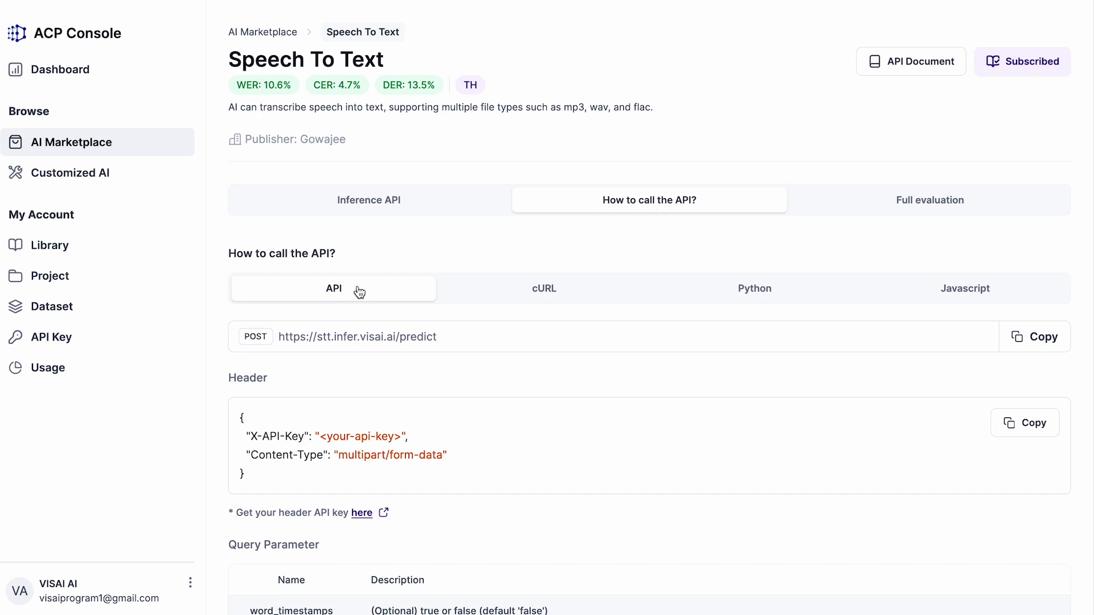
pyautogui.click(530, 294)
pyautogui.click(765, 301)
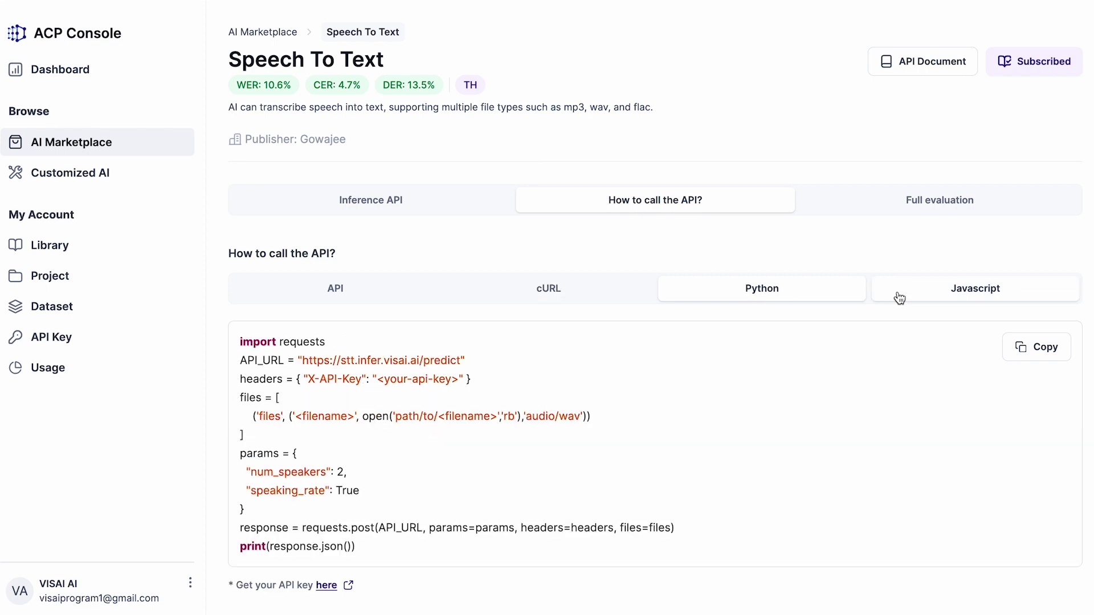
pyautogui.click(935, 297)
pyautogui.click(293, 288)
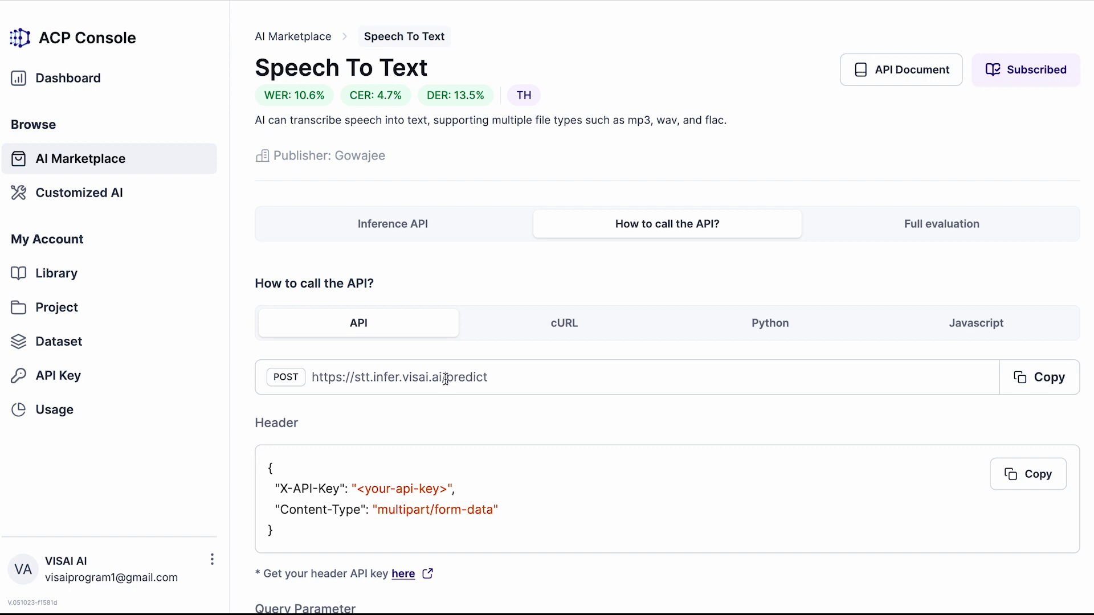
# Step: Review the API call reference, including the endpoint, header, query parameters, request body and response body
pyautogui.scroll(-2, 446, 379)
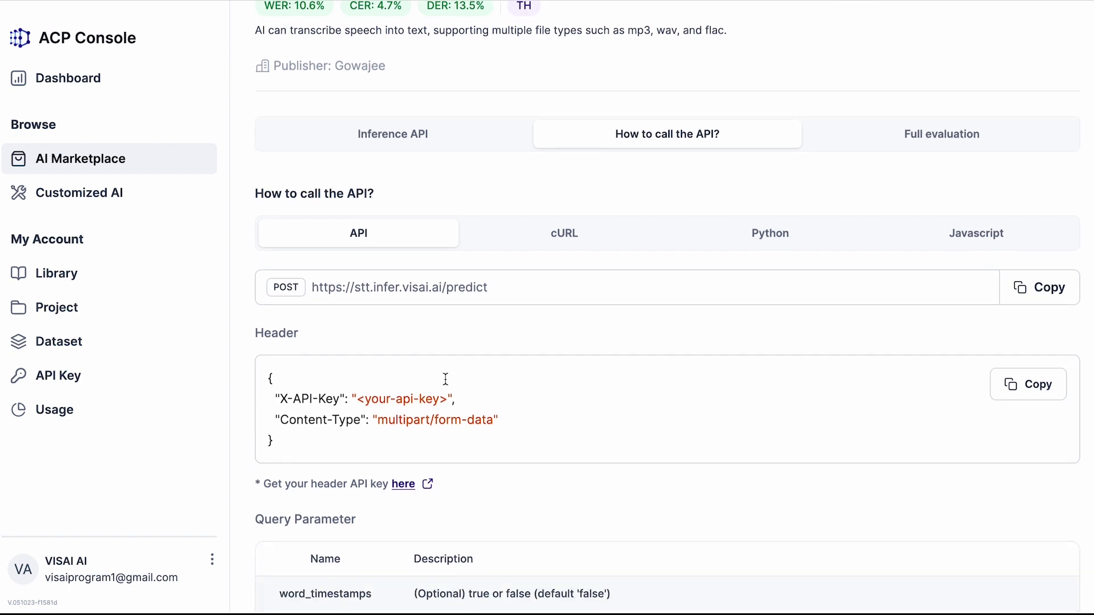
pyautogui.click(1023, 288)
pyautogui.scroll(-3, 947, 292)
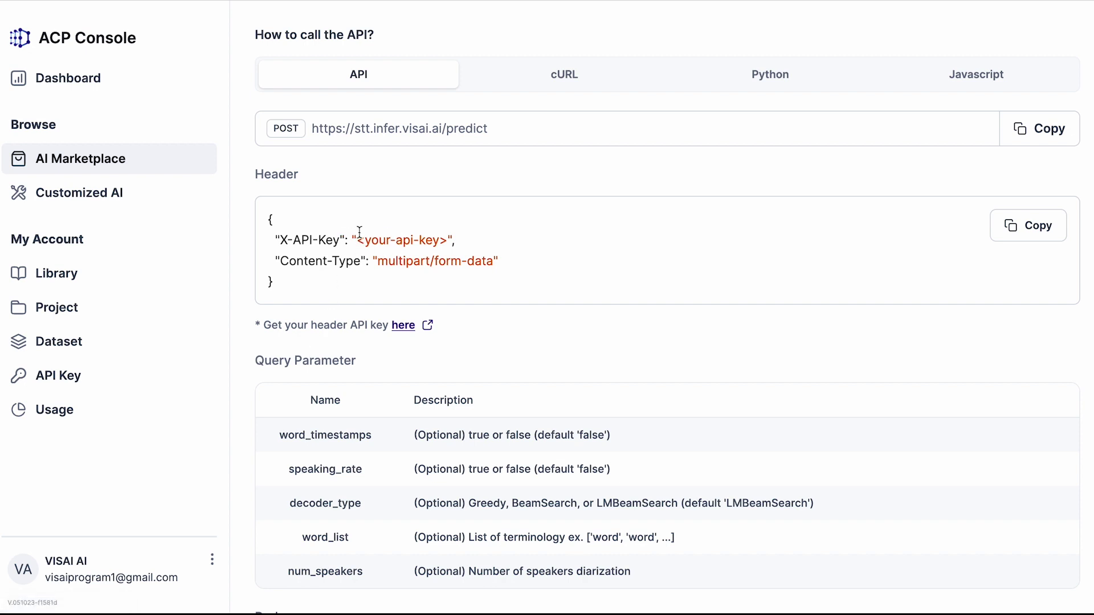
pyautogui.scroll(-6, 599, 331)
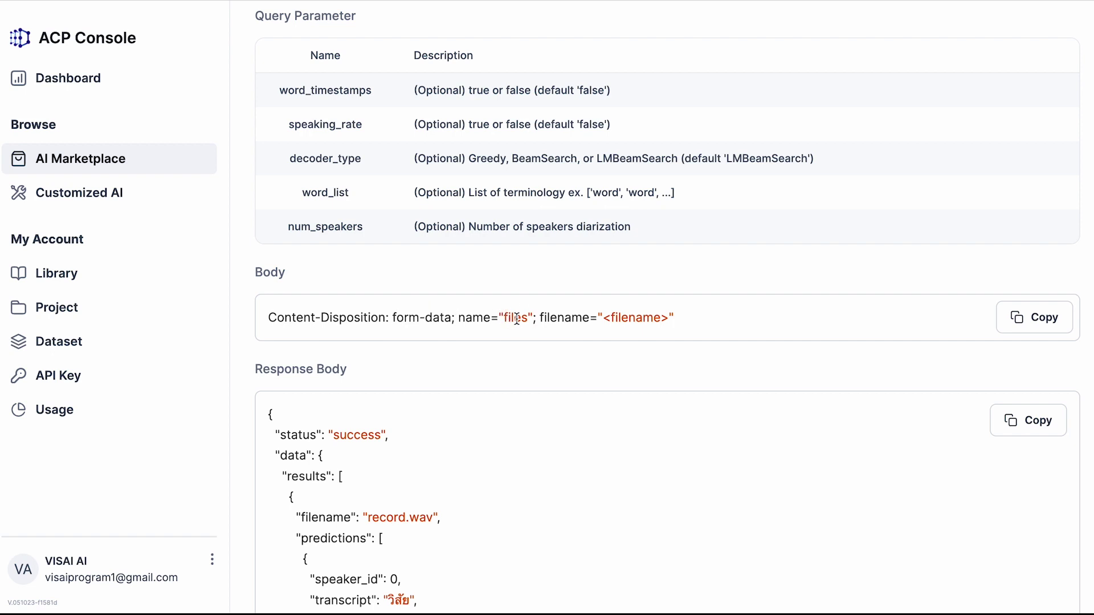
pyautogui.scroll(-2, 528, 341)
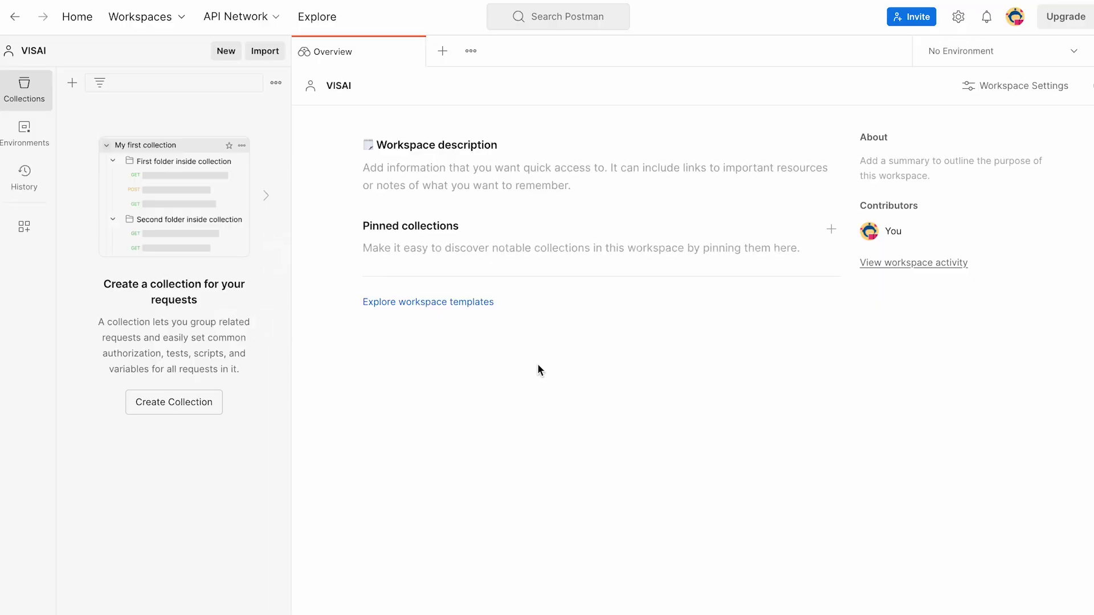
# Step: Switch to Postman and create an HTTP request using the Speech To Text endpoint URL copied from the ACP Console library
pyautogui.click(225, 53)
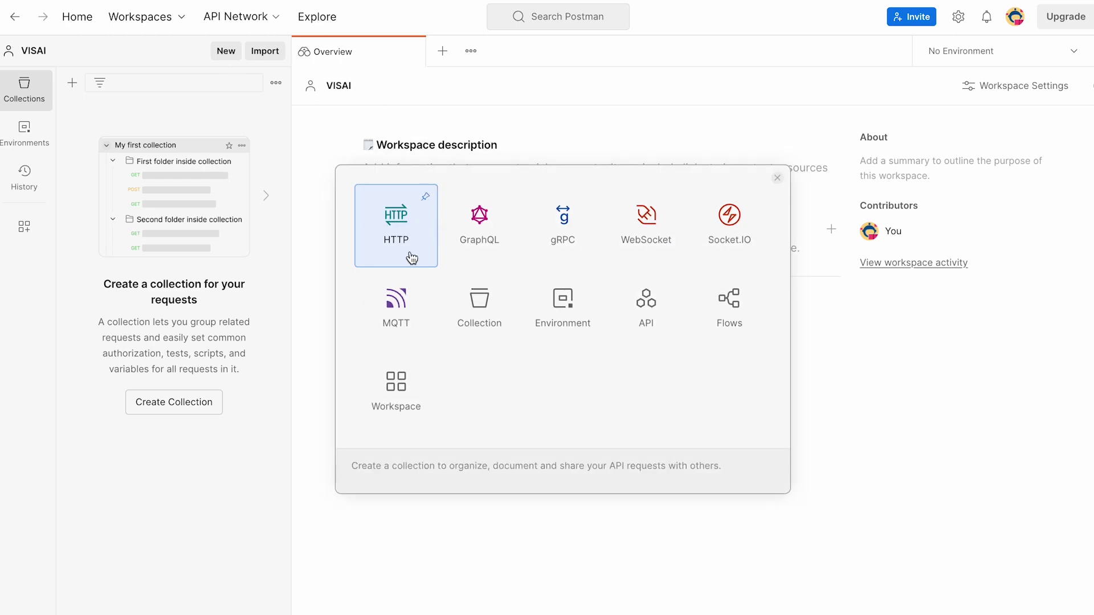
pyautogui.click(392, 248)
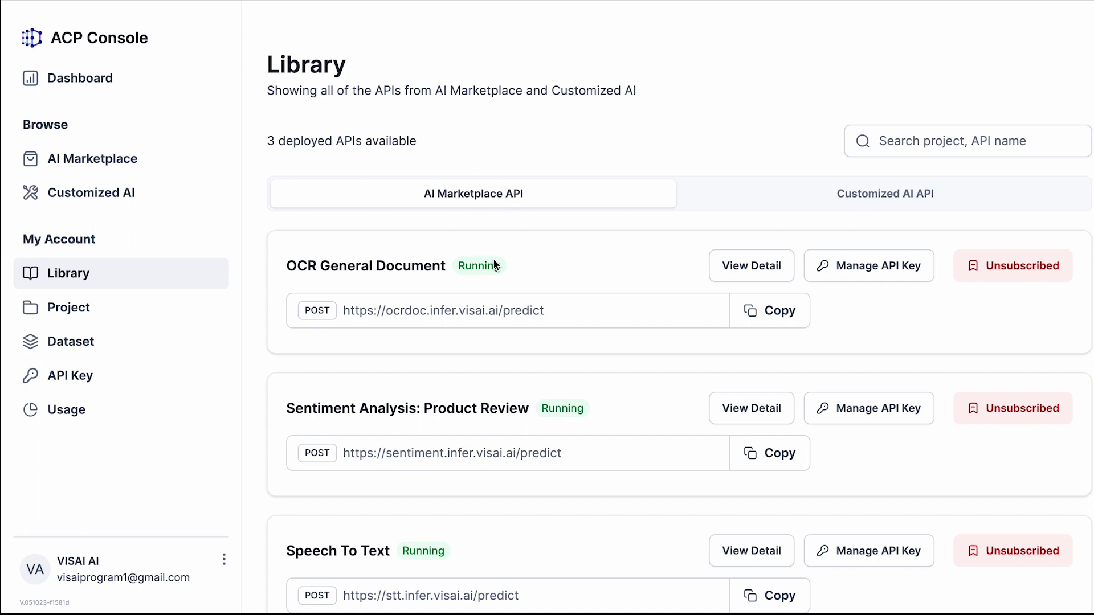
pyautogui.scroll(-1, 484, 405)
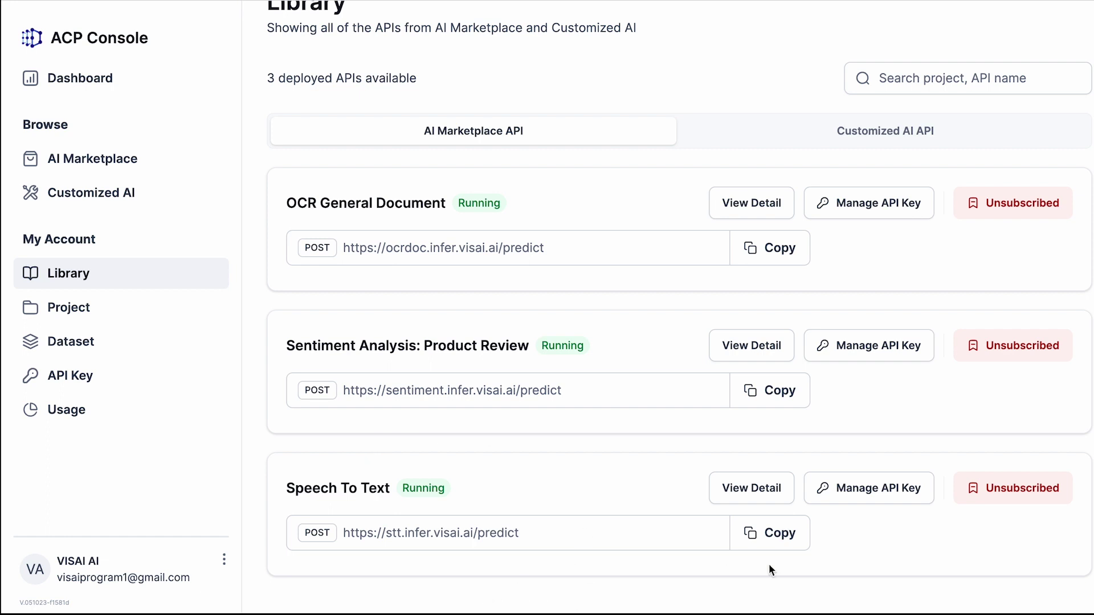
pyautogui.click(756, 540)
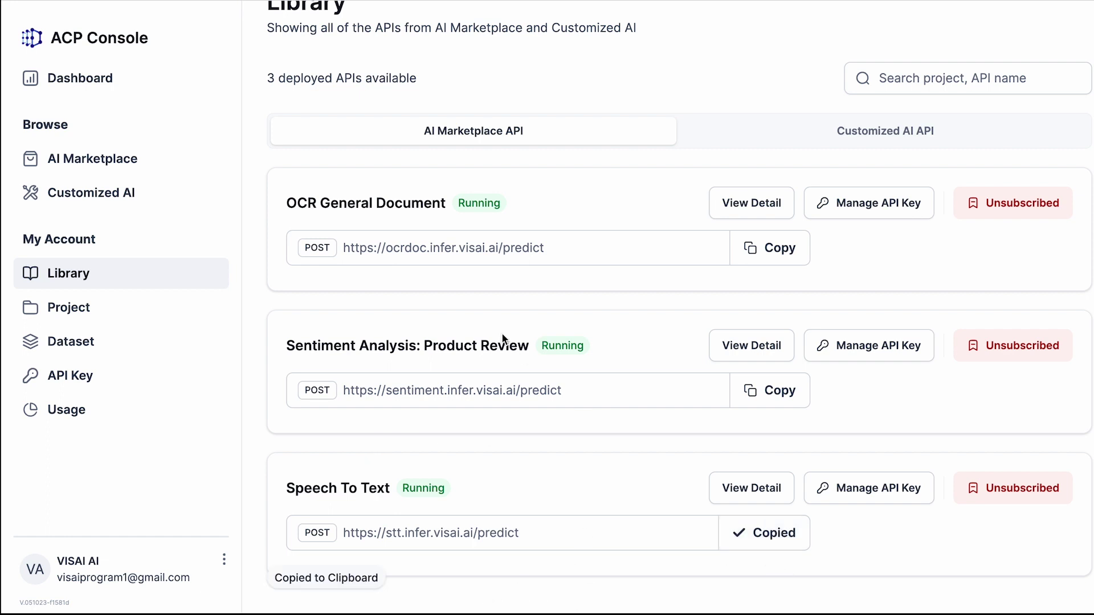
pyautogui.hotkey('ctrl', 'Left')
pyautogui.click(435, 56)
pyautogui.hotkey('ctrl', 'v')
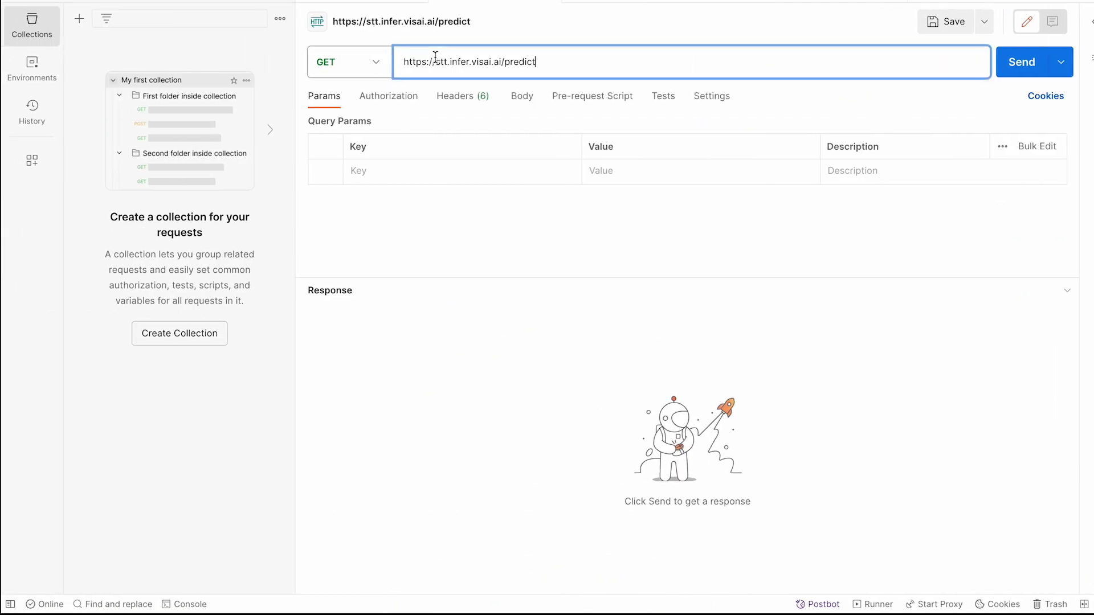
pyautogui.click(498, 33)
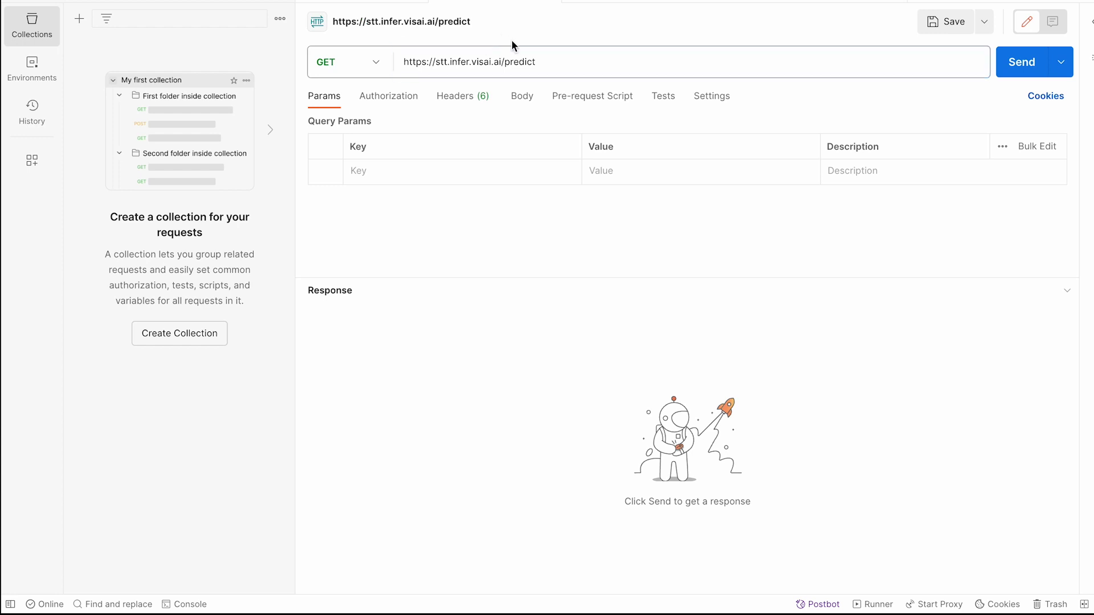
# Step: Set the request method to POST and add a header with the key X-API-Key
pyautogui.click(344, 62)
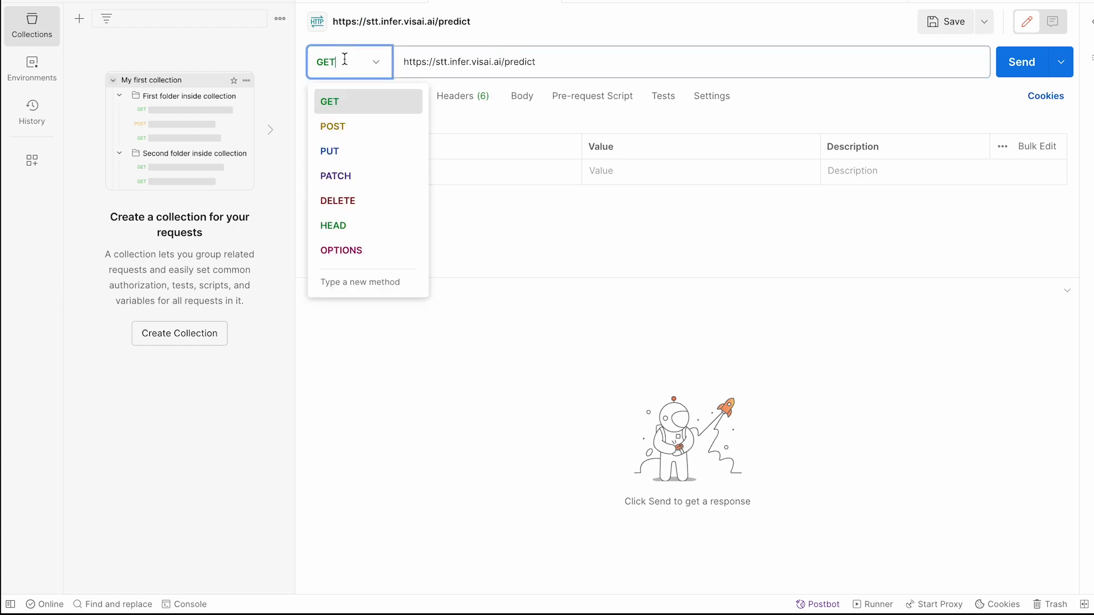
pyautogui.click(348, 127)
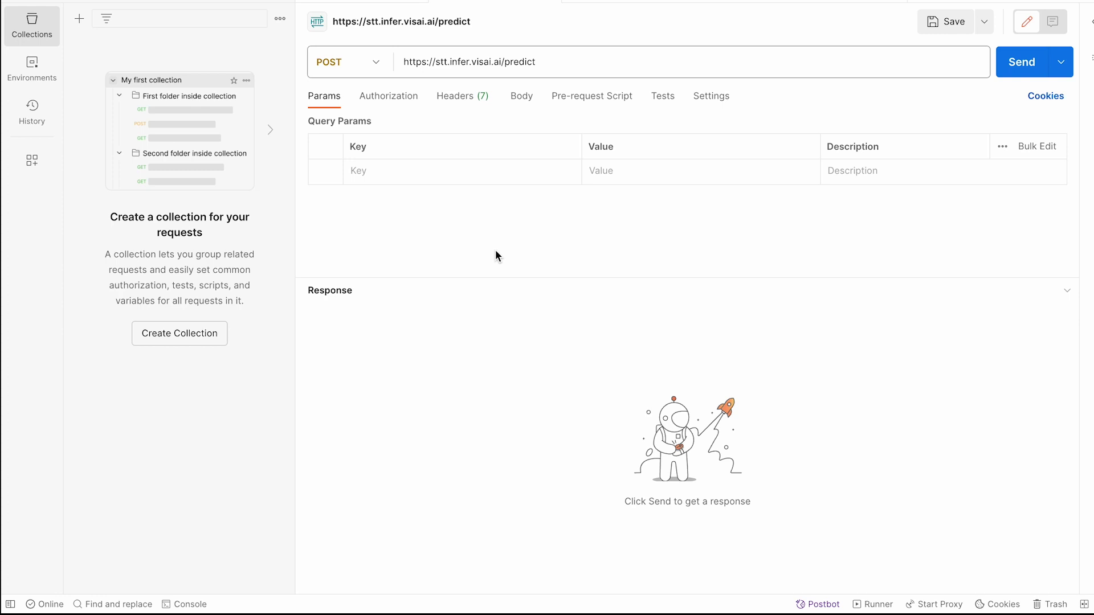
pyautogui.click(456, 101)
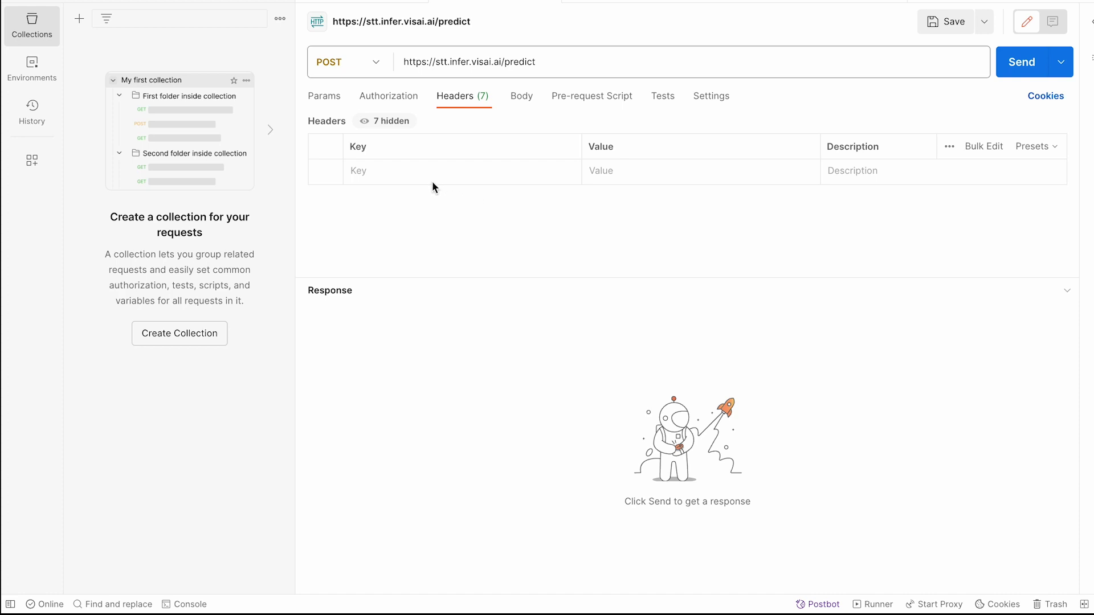
pyautogui.click(417, 170)
pyautogui.write('X-API-Key')
# Step: Copy the VISAI API key from the ACP Console and paste it as the X-API-Key header value in Postman
pyautogui.hotkey('ctrl', 'Right')
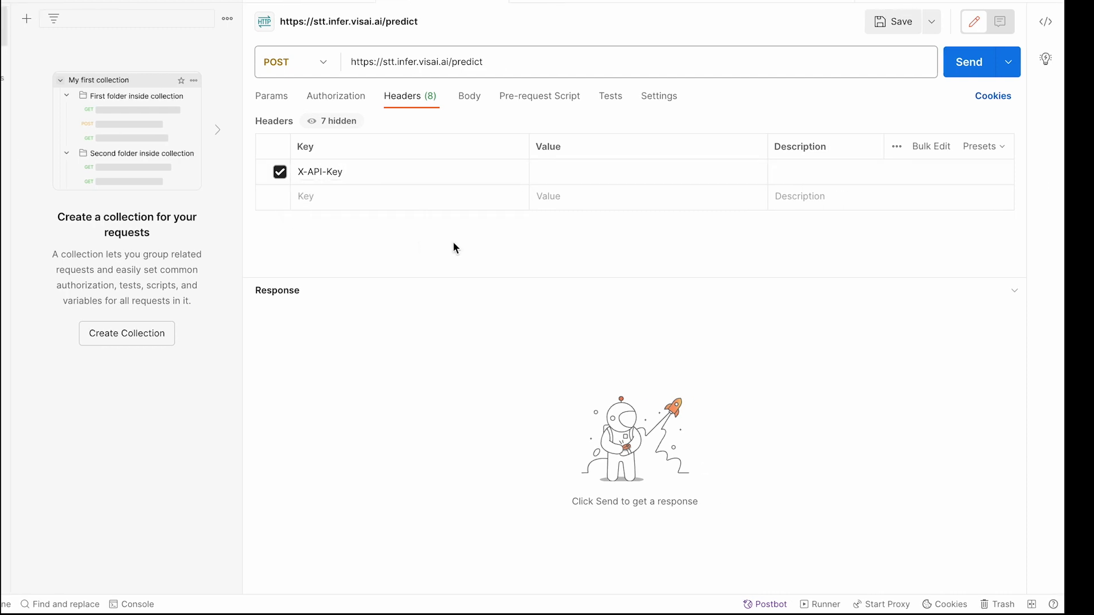
pyautogui.click(135, 386)
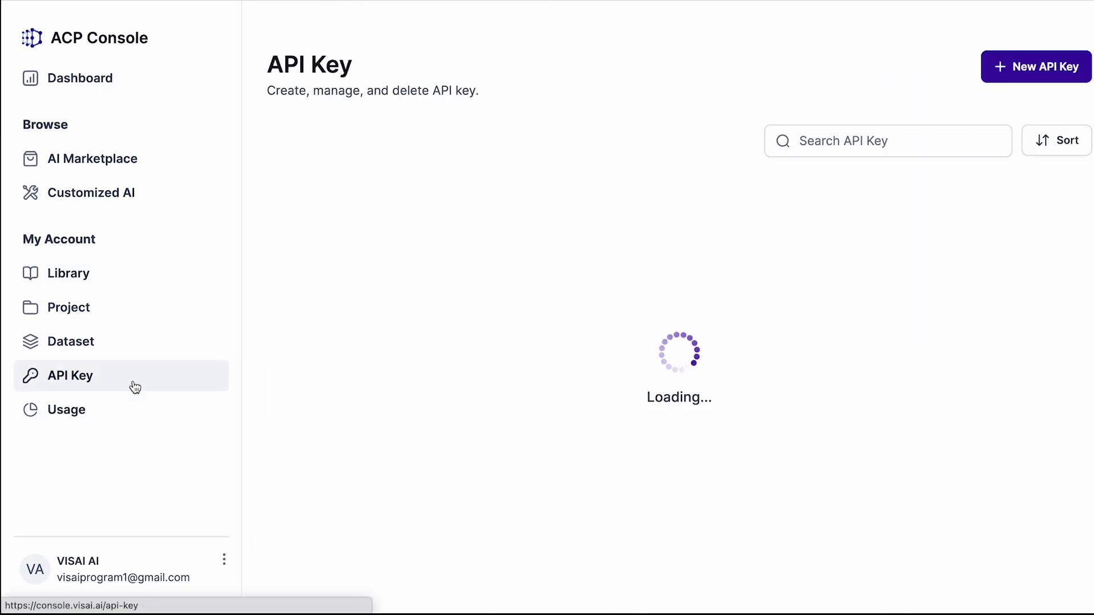
pyautogui.click(654, 257)
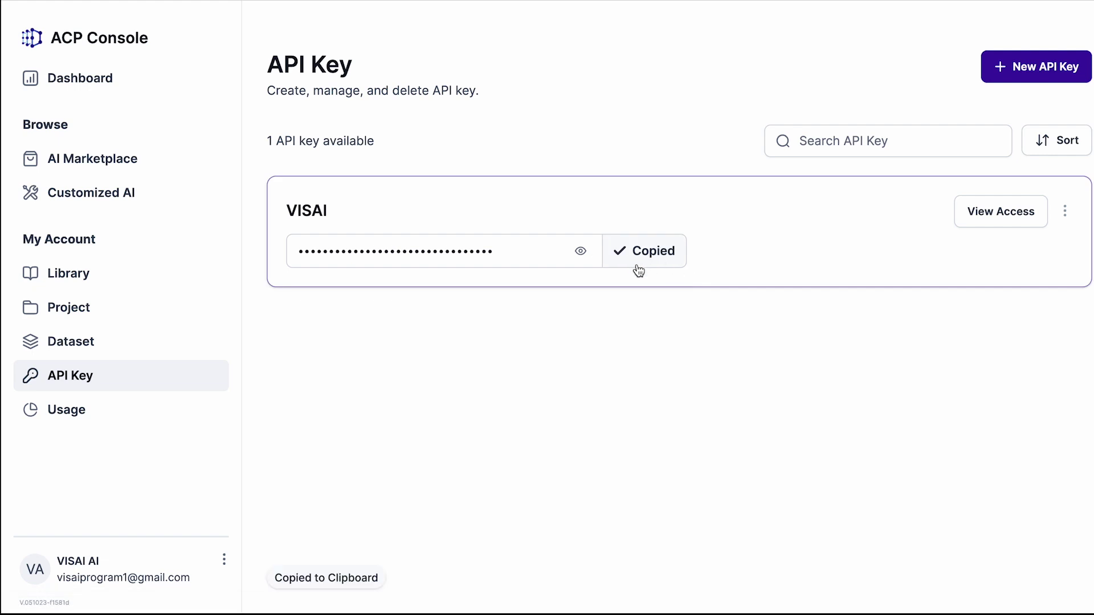
pyautogui.hotkey('ctrl', 'Left')
pyautogui.click(631, 171)
pyautogui.hotkey('ctrl', 'v')
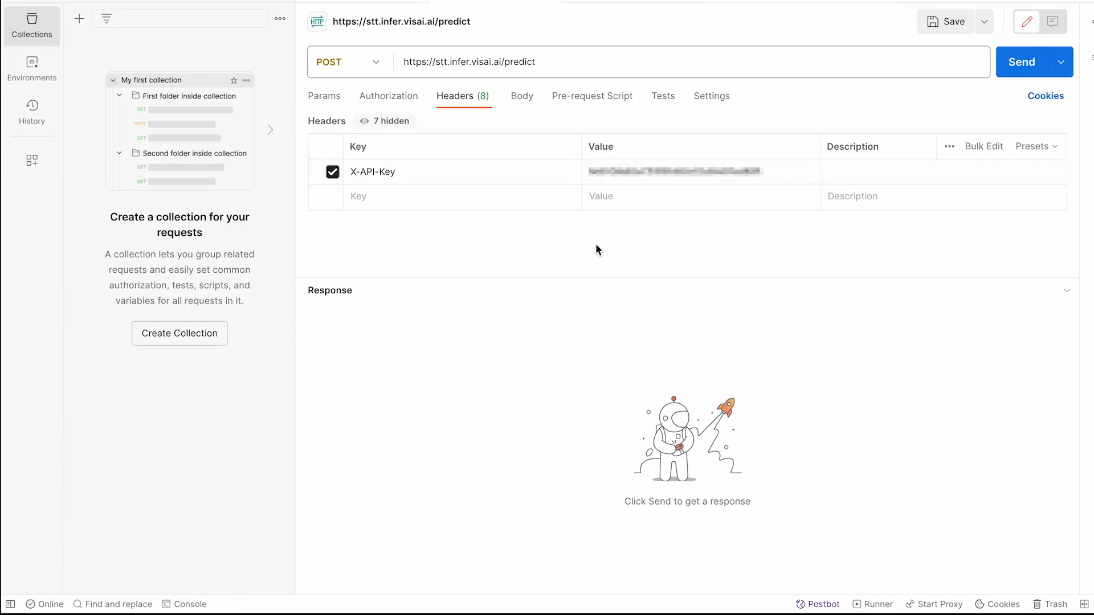
# Step: Set the request body to form-data and add a field with the key files
pyautogui.click(523, 99)
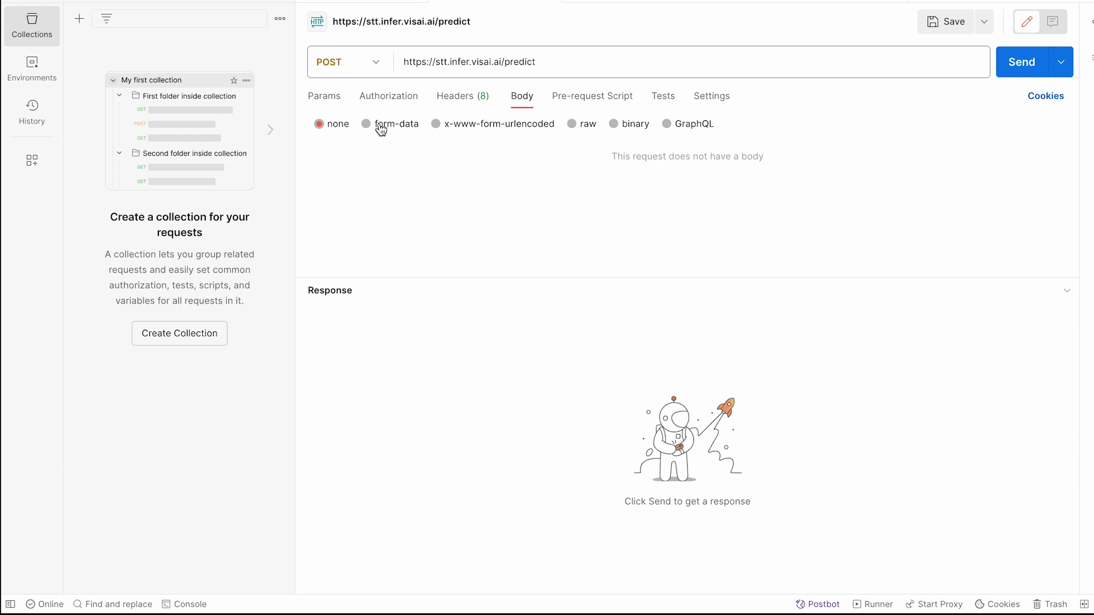
pyautogui.click(405, 130)
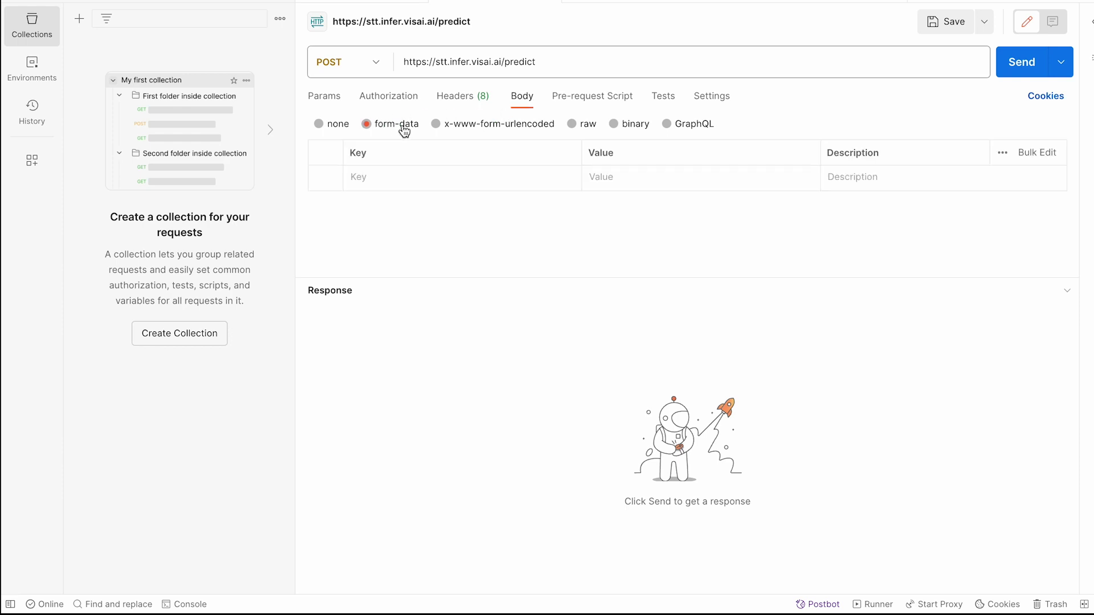
pyautogui.click(411, 178)
pyautogui.write('files')
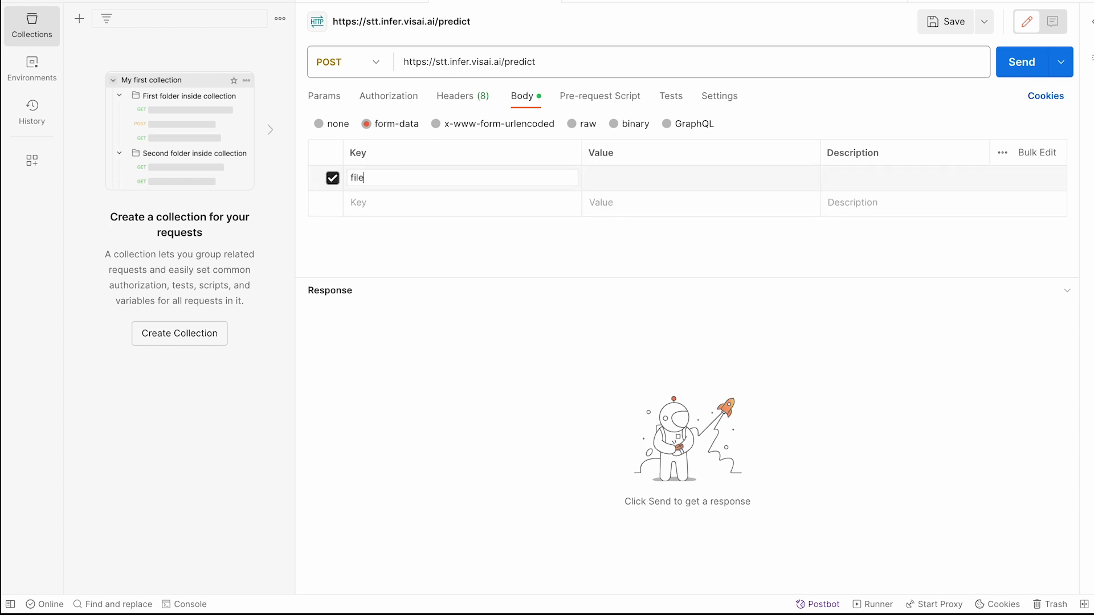
pyautogui.click(479, 231)
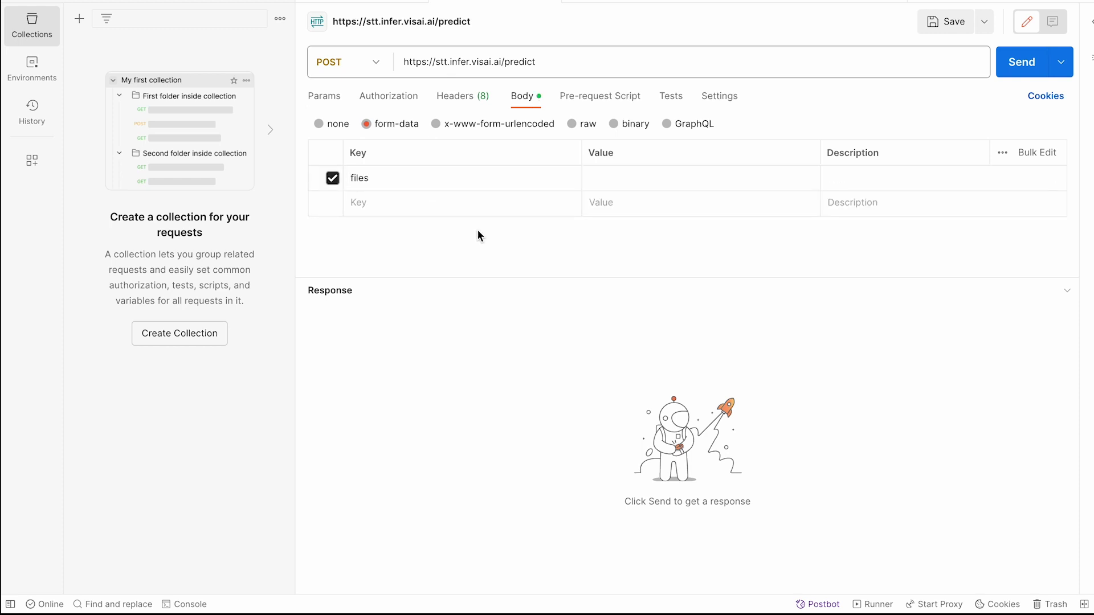
# Step: Change the files field's type to File and attach Recording ข่าว.mp3 as its value
pyautogui.click(560, 179)
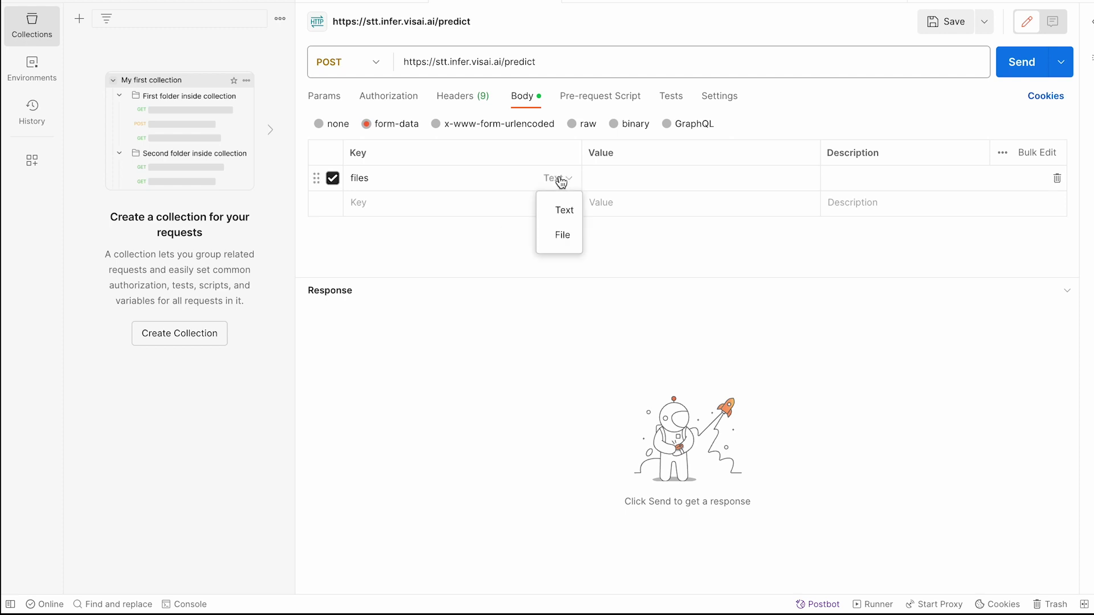
pyautogui.click(562, 235)
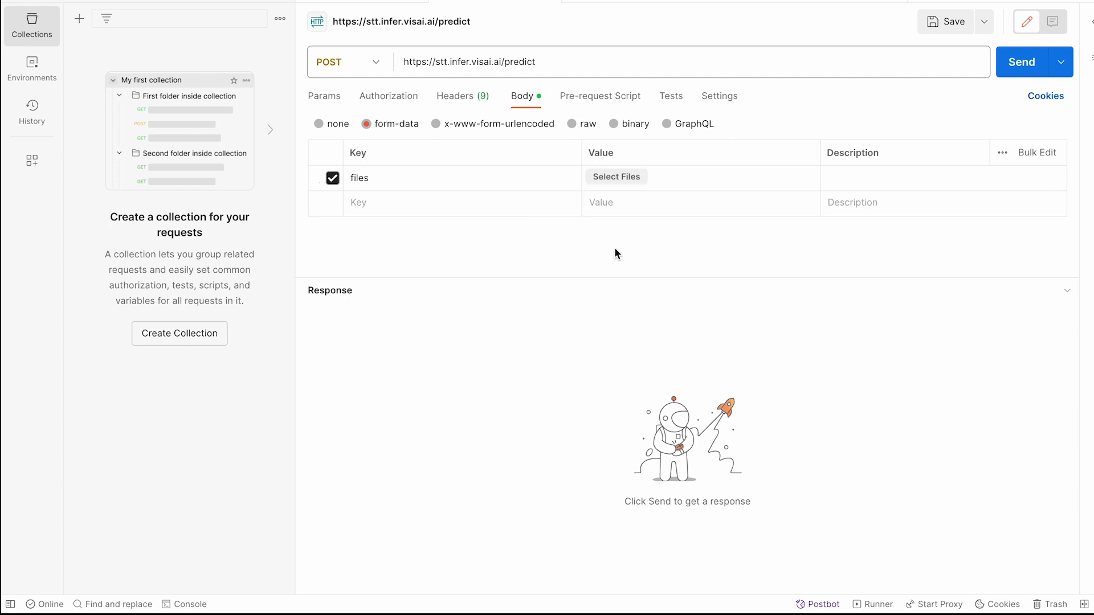
pyautogui.click(618, 176)
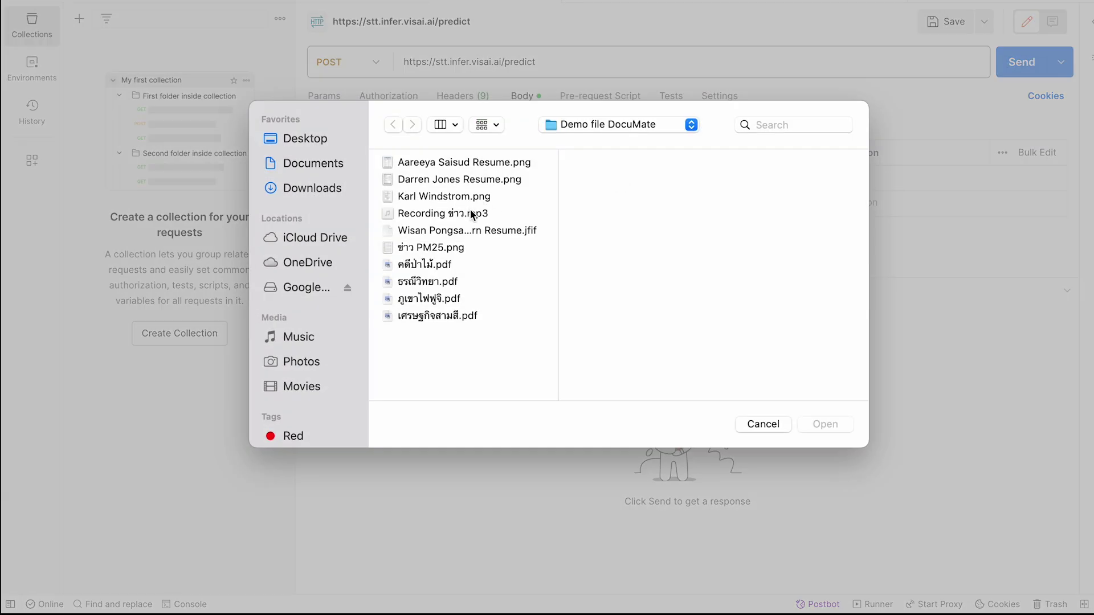
pyautogui.doubleClick(471, 214)
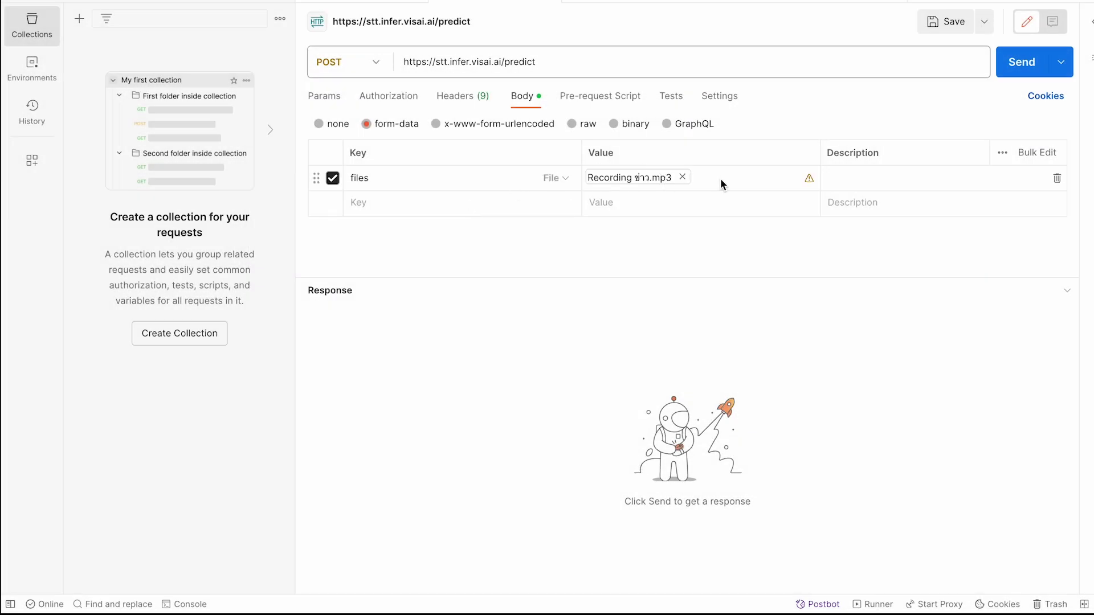
# Step: Send the request and read through the transcripts in the JSON response
pyautogui.click(1022, 61)
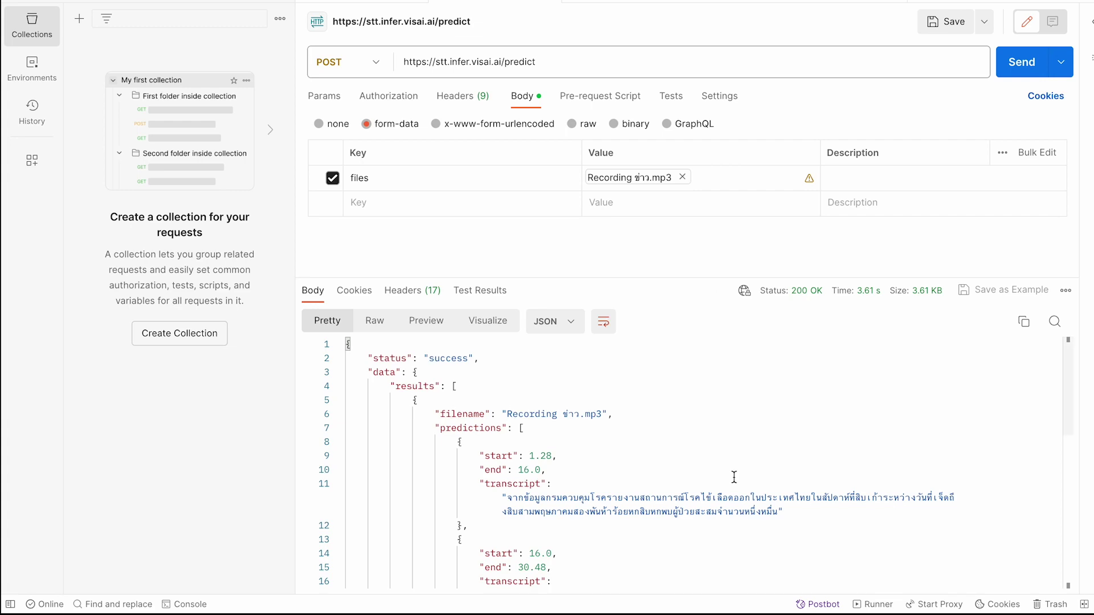
pyautogui.scroll(-5, 734, 477)
pyautogui.scroll(-5, 734, 478)
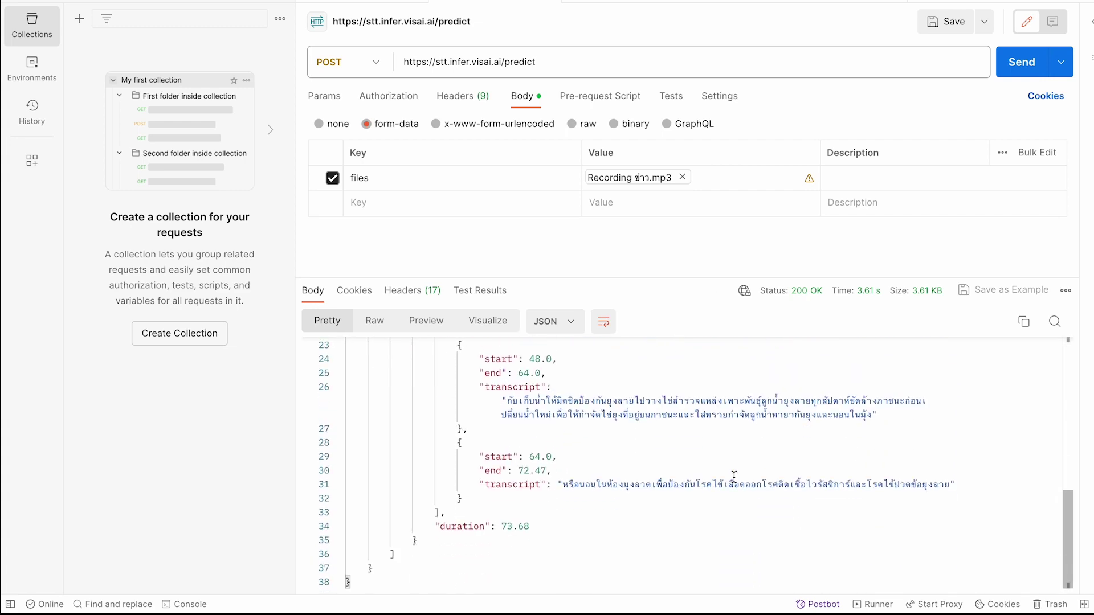
pyautogui.scroll(10, 734, 477)
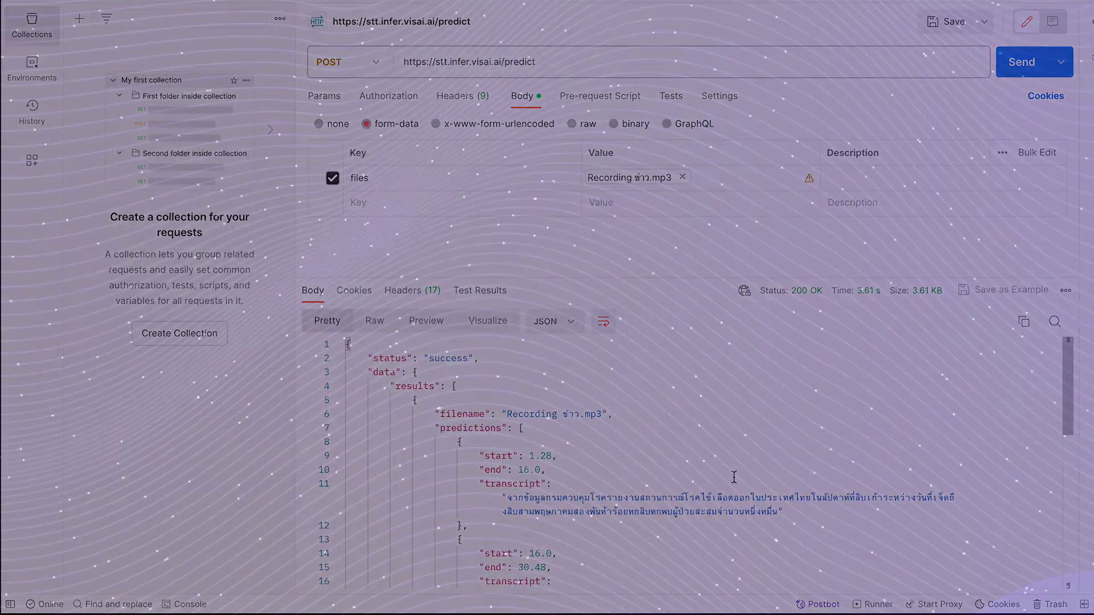